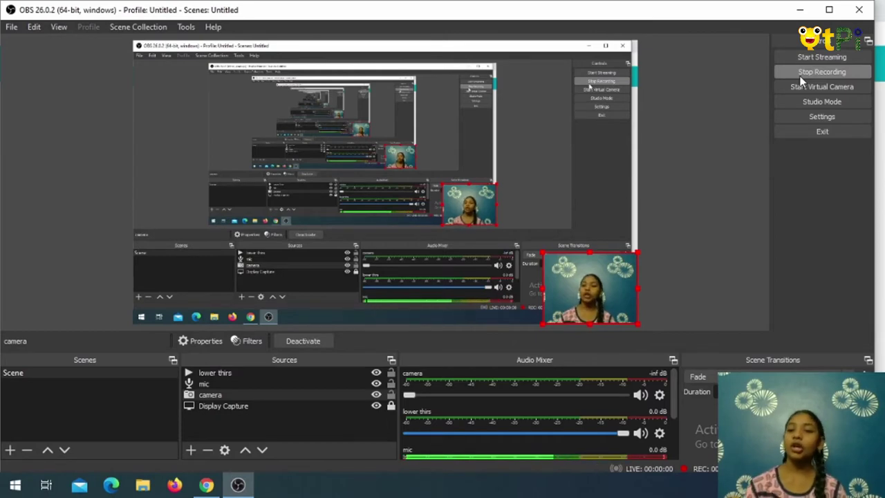
Switch from OBS to the Zoo project in App Lab and show the Homescreen in the app preview
click(799, 14)
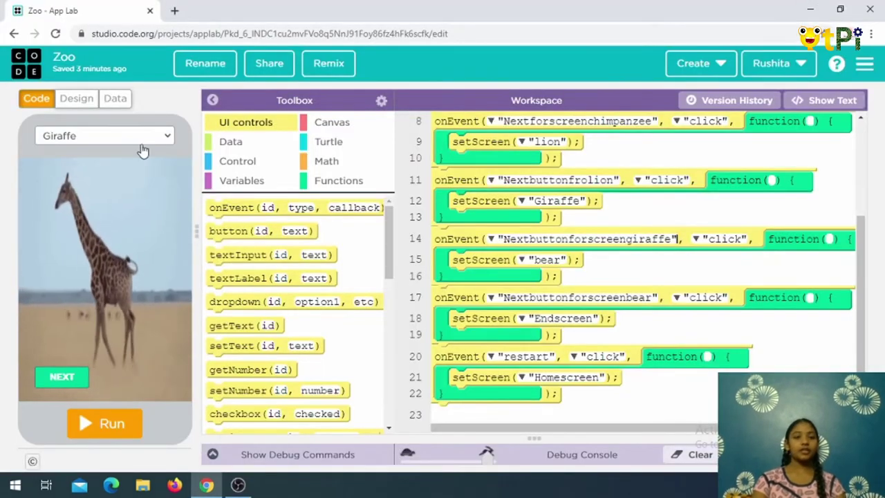
click(165, 138)
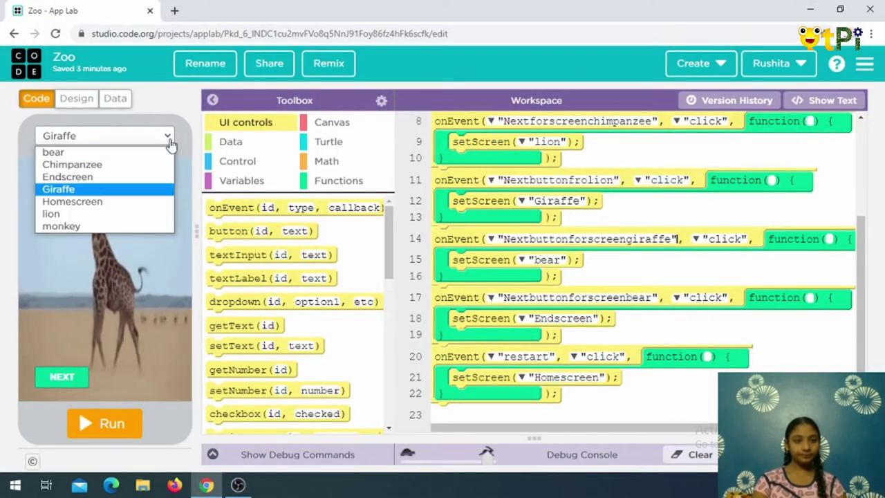
click(137, 198)
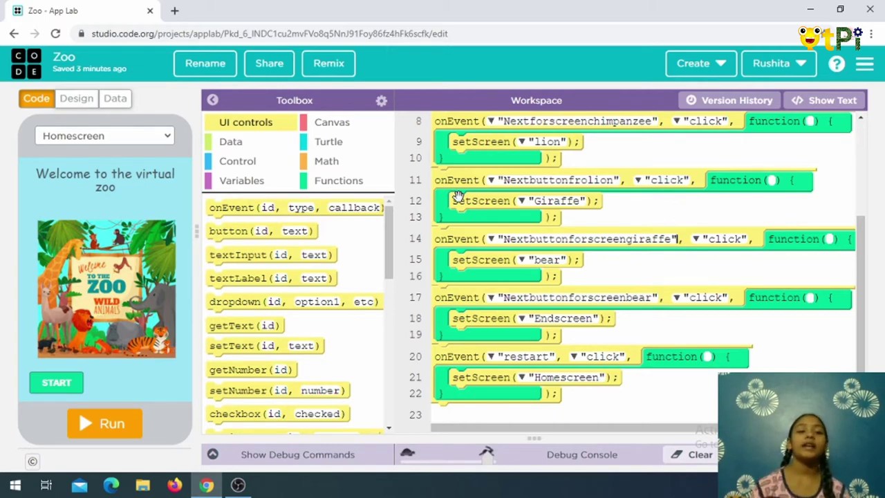
In design mode, inspect the properties of the Homescreen's START button and of the monkey screen with its NEXT button
click(76, 99)
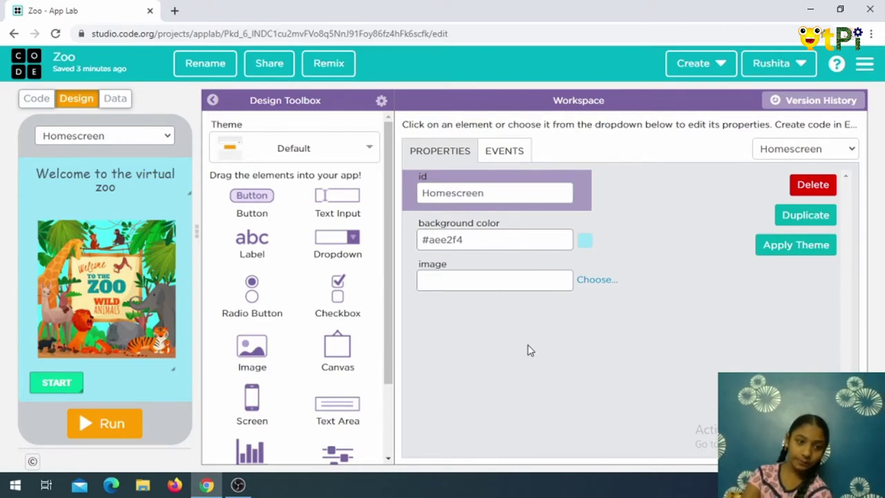
click(70, 380)
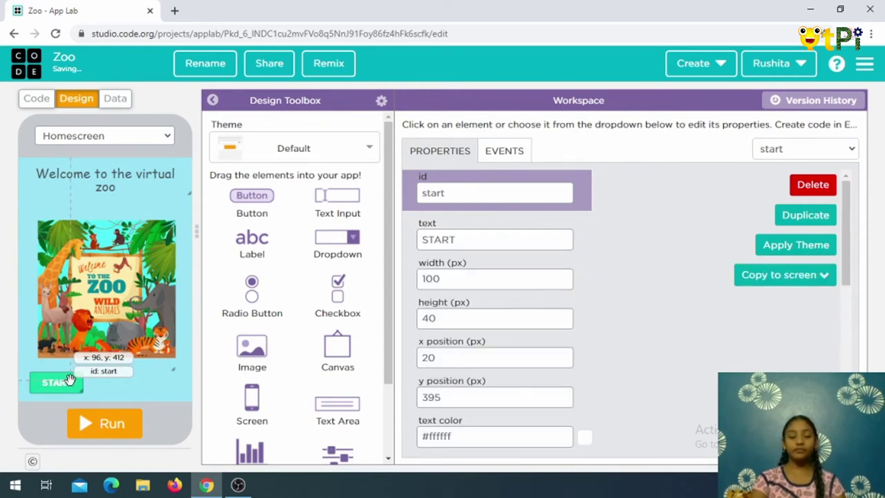
click(168, 143)
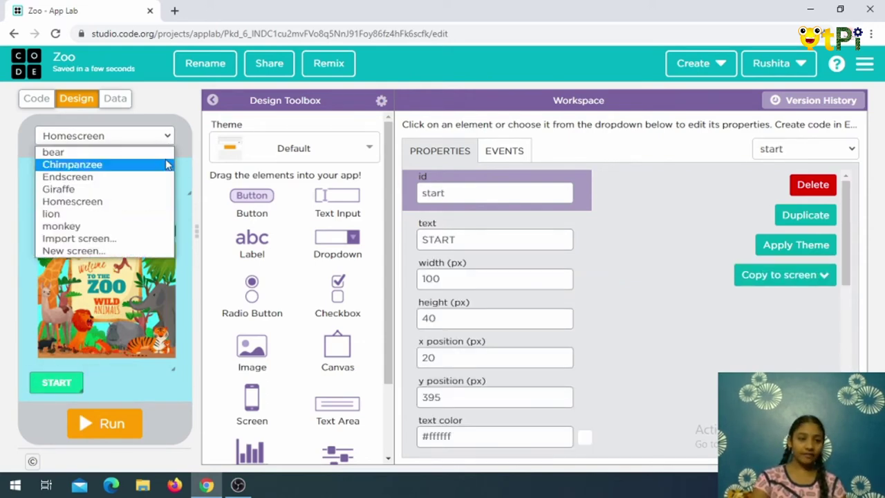
click(154, 224)
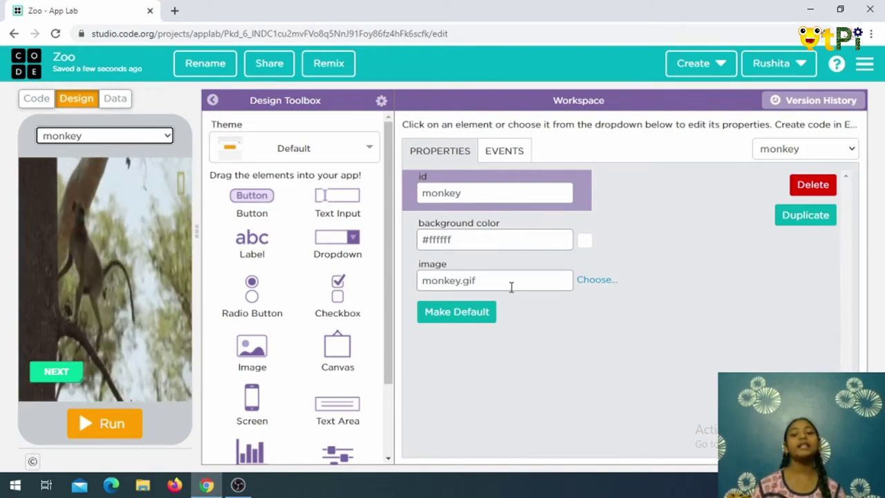
click(49, 372)
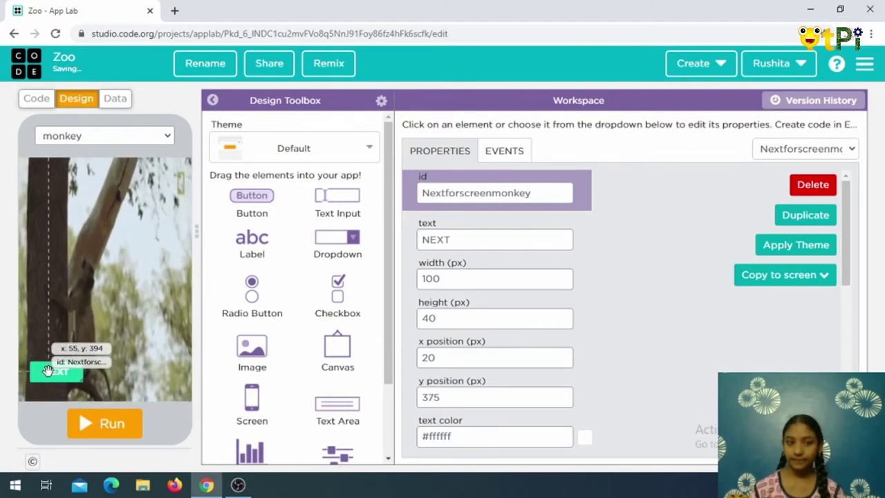
Open the Chimpanzee screen and inspect the properties of its NEXT button
click(168, 138)
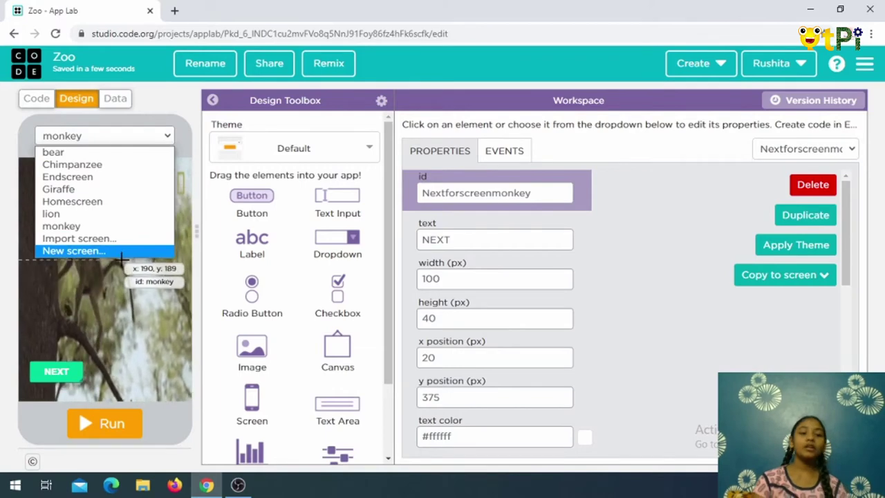
click(96, 170)
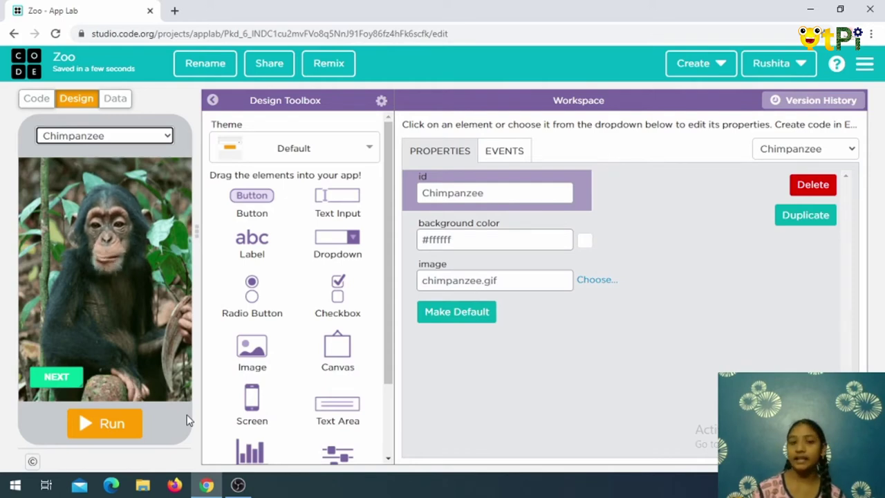
click(56, 380)
drag(57, 382, 55, 388)
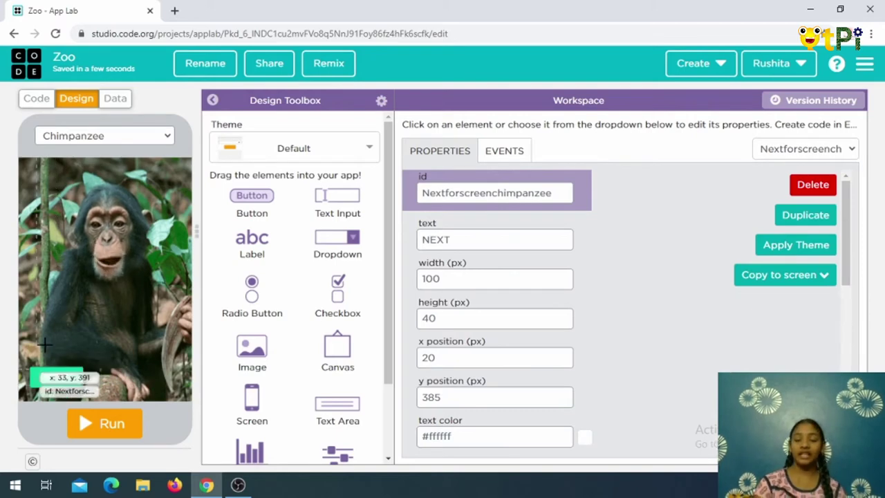
Open the lion screen and inspect the properties of its NEXT button
click(164, 138)
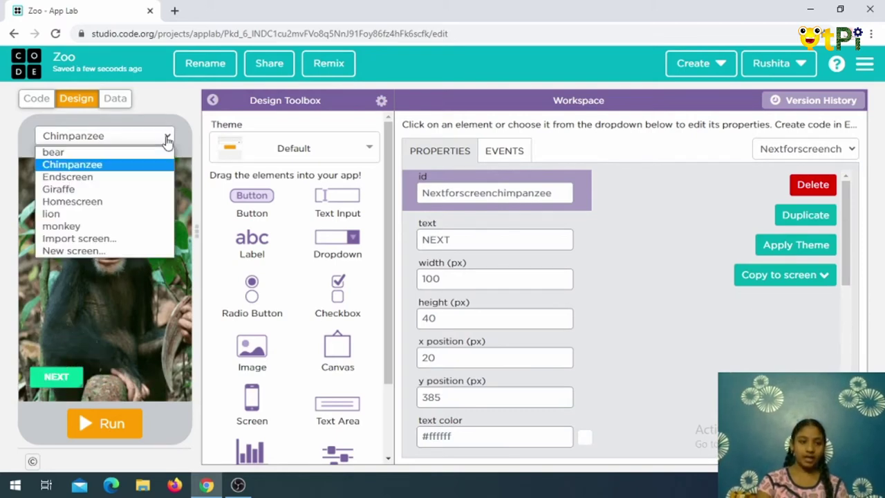
click(135, 214)
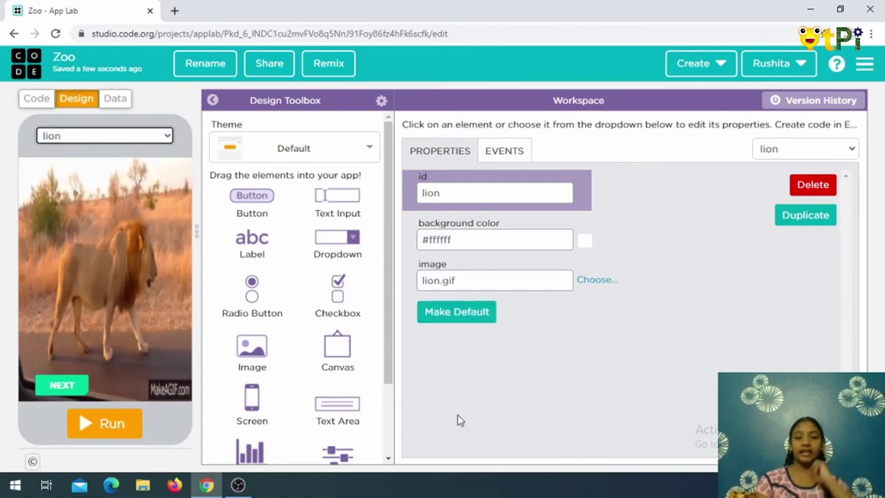
click(58, 388)
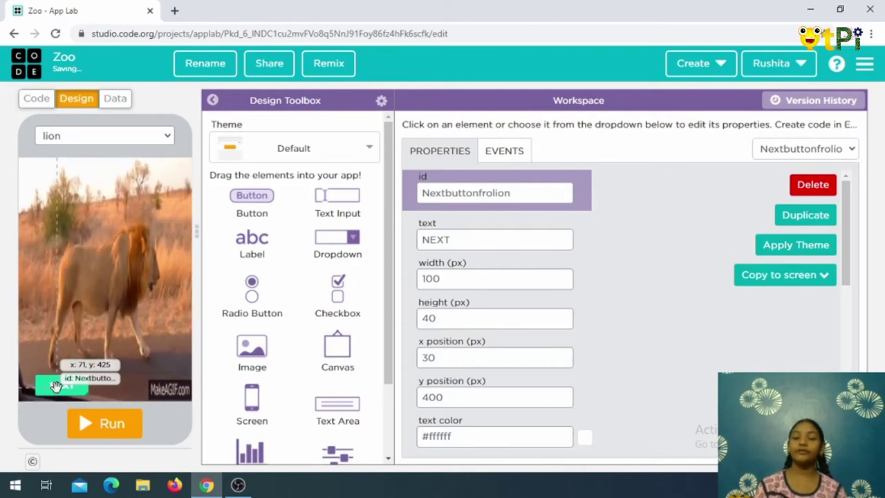
Inspect the Giraffe screen and its NEXT button's properties, and open the bear screen
click(166, 136)
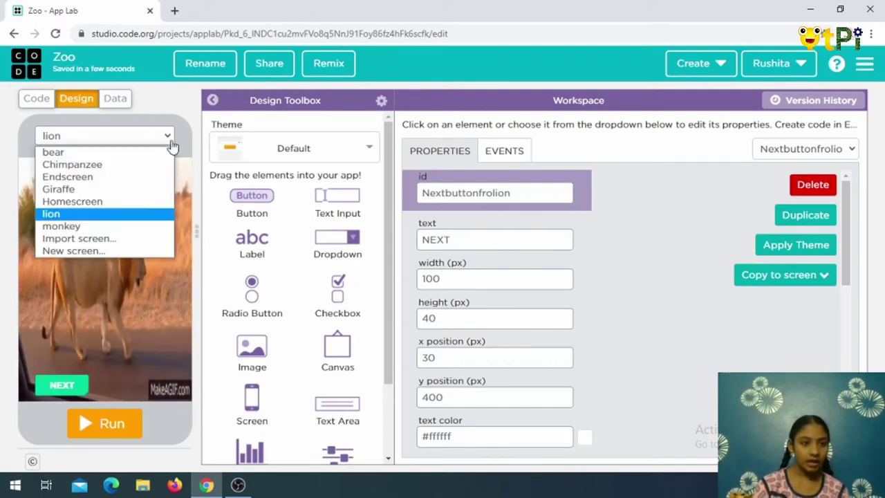
click(157, 194)
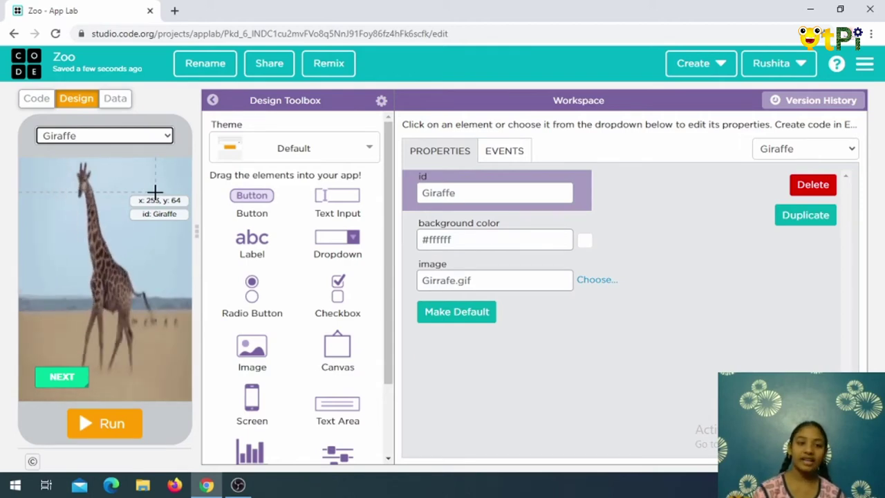
click(48, 376)
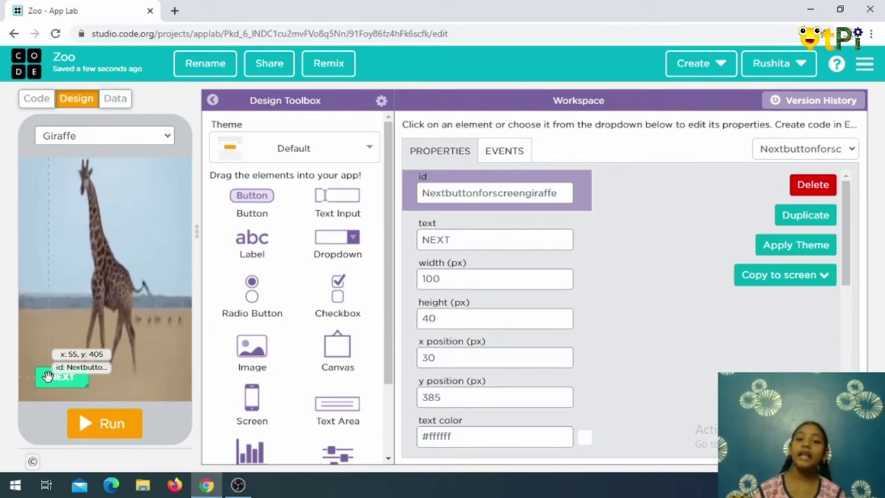
click(160, 138)
click(160, 152)
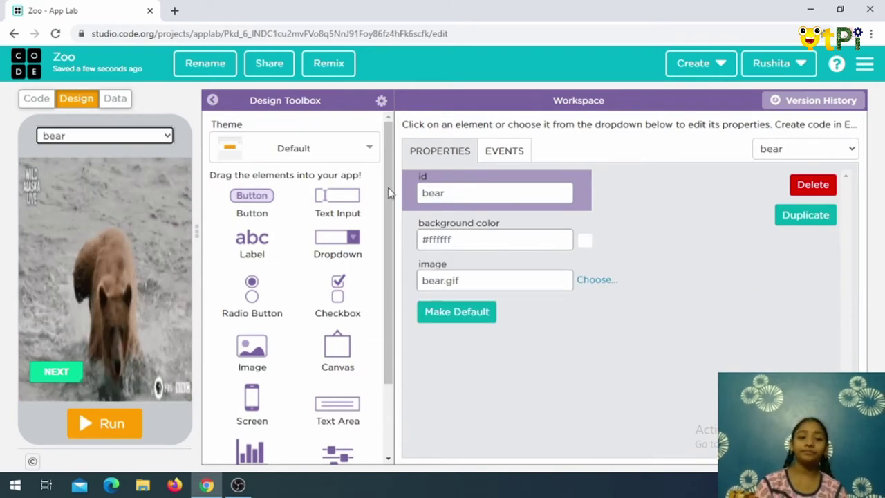
Try capitalizing the bear screen's id as Bear, and restore it to bear
click(425, 192)
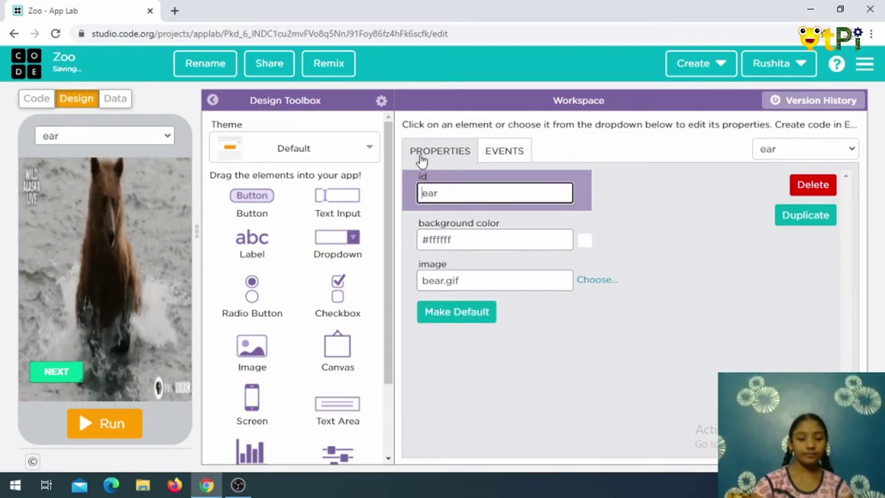
key(BackSpace)
text(B)
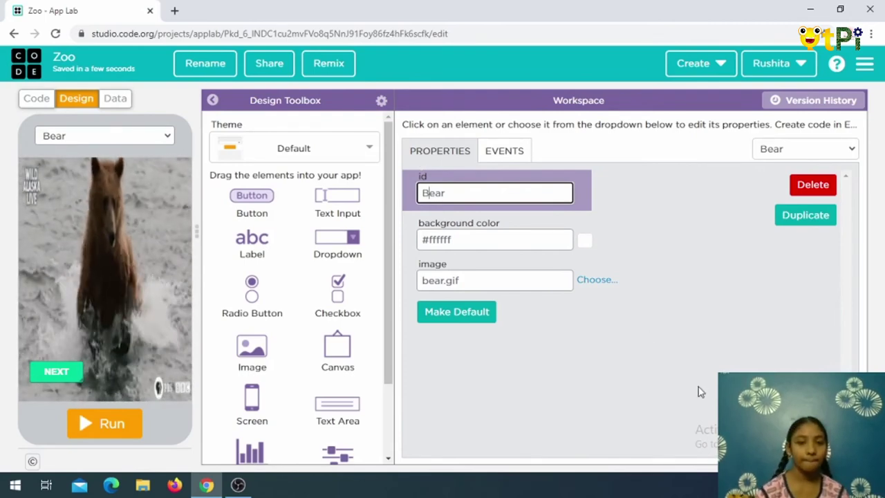
key(BackSpace)
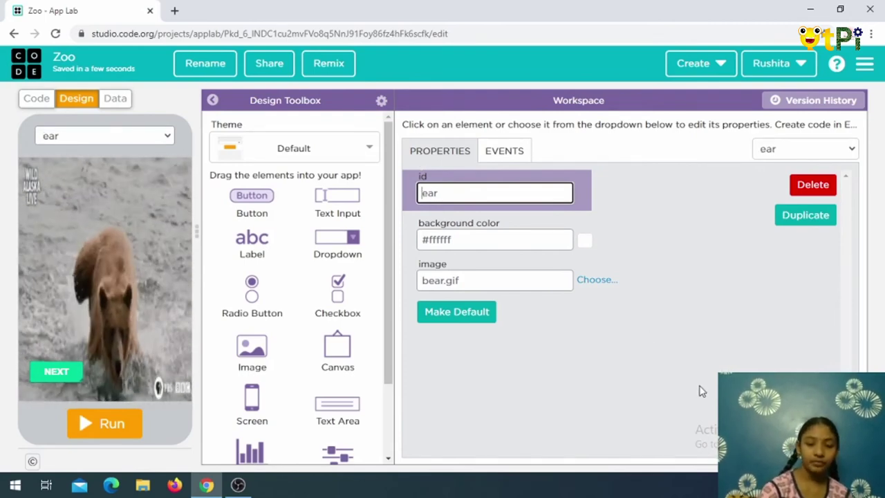
text(b)
click(644, 409)
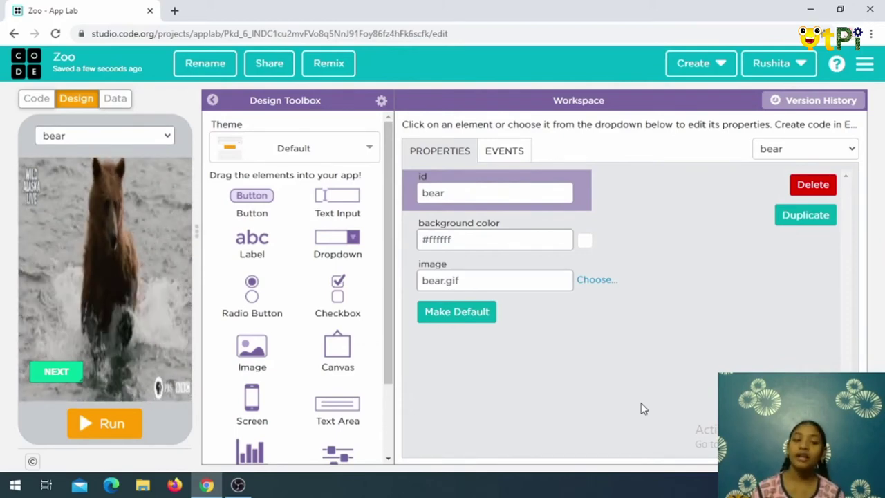
Inspect the bear screen's NEXT button and the Endscreen's thanks label, thank-you image and RESTART button
click(55, 384)
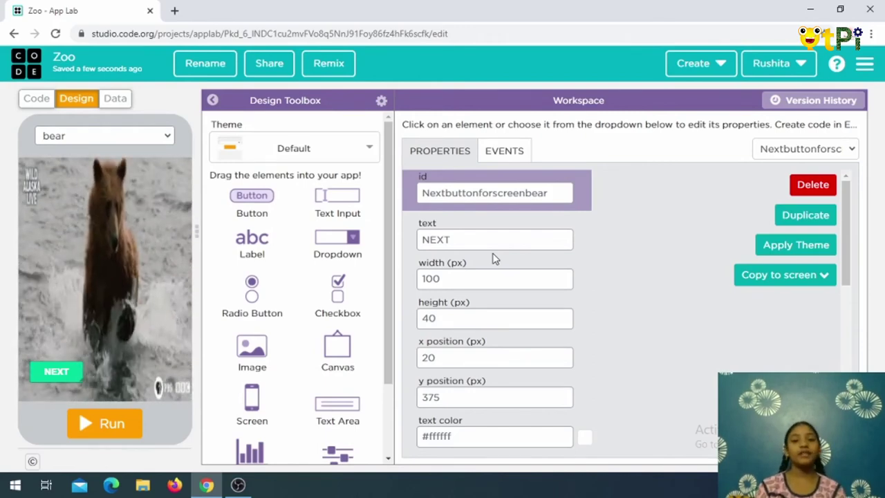
click(164, 141)
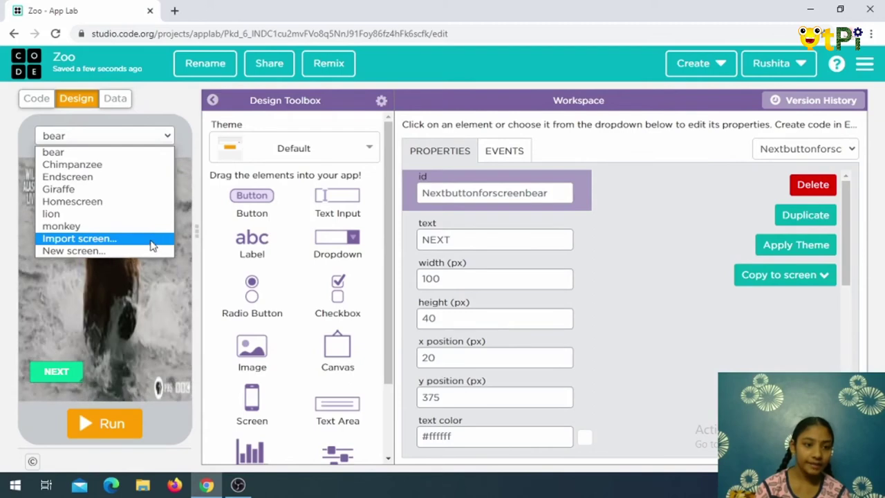
click(139, 176)
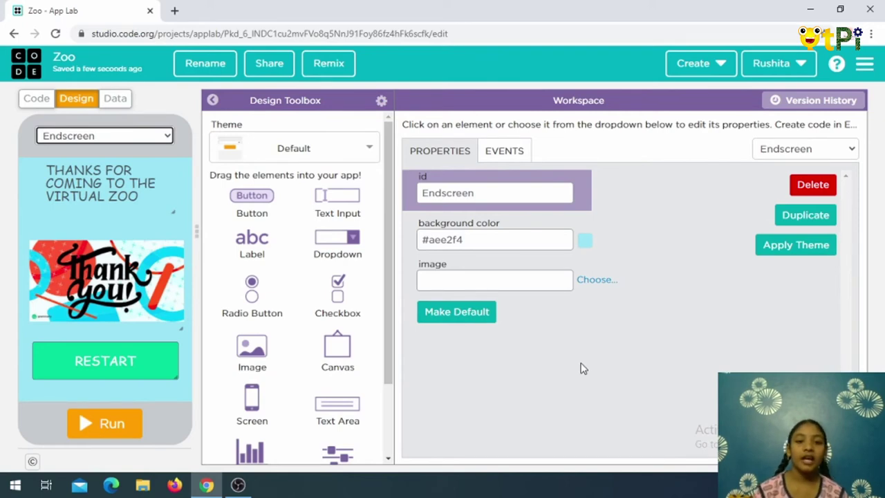
click(75, 174)
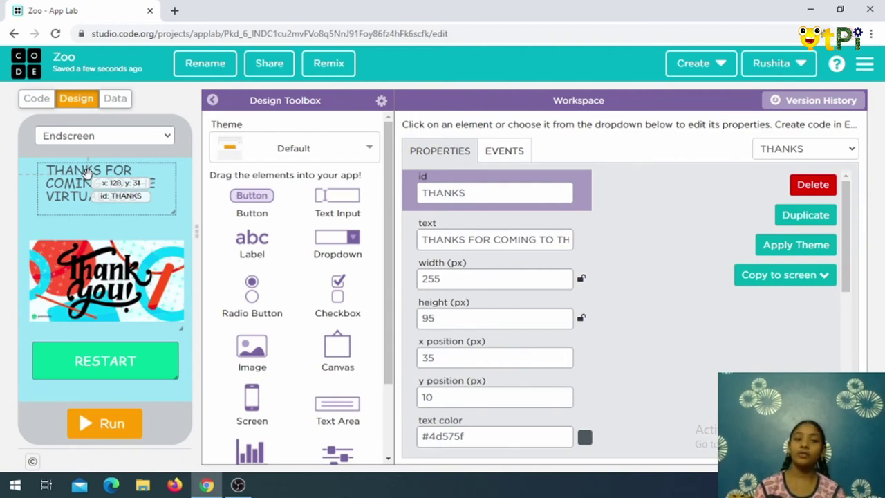
click(76, 303)
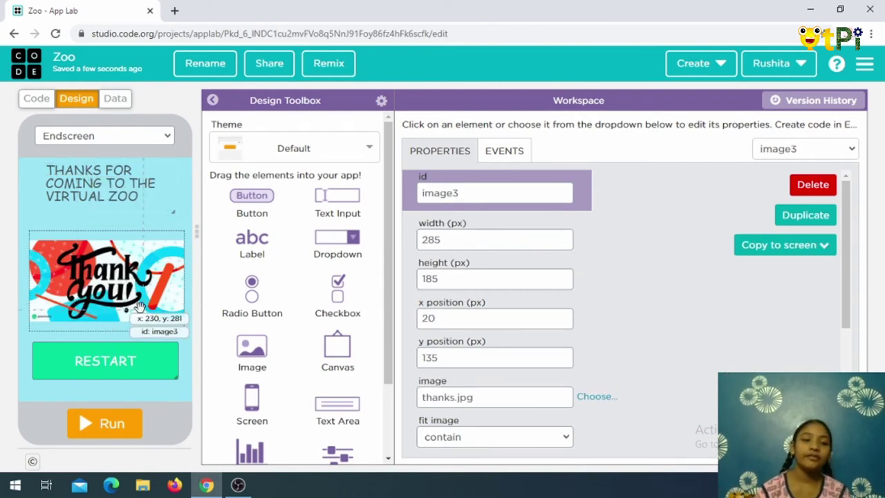
click(66, 351)
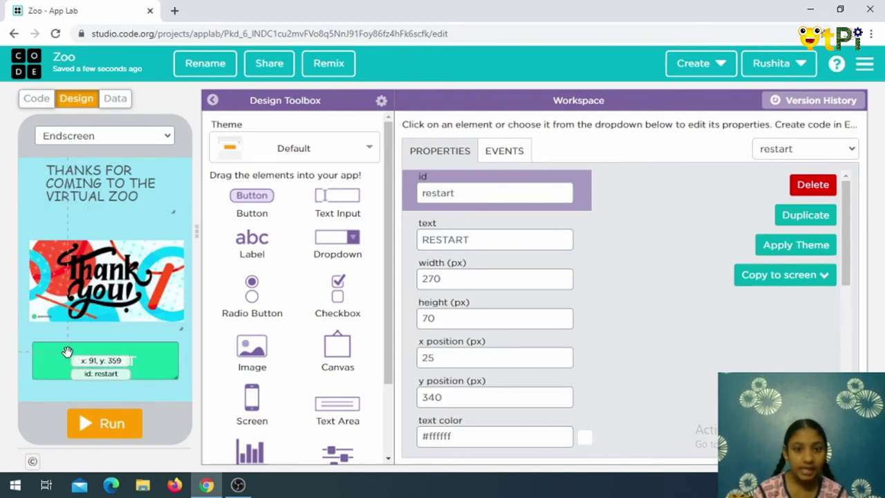
Return to the project's code view and show the Homescreen in the app preview
click(38, 101)
click(163, 138)
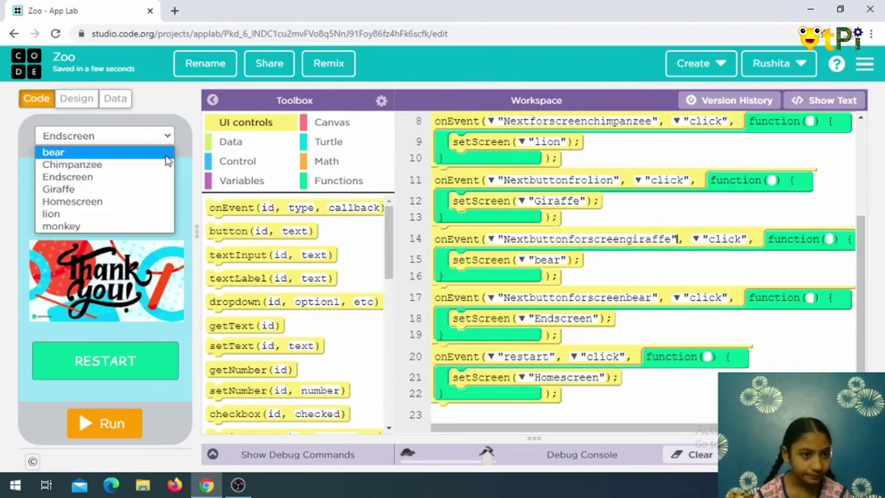
click(158, 201)
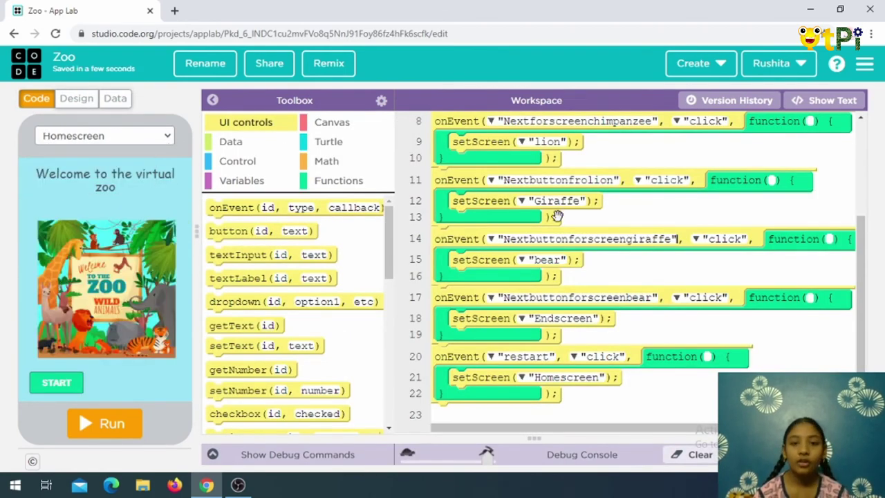
Review the UI control blocks and the onEvent and setScreen code that links each button to its target screen
scroll(541, 252, up, 3)
scroll(312, 363, down, 5)
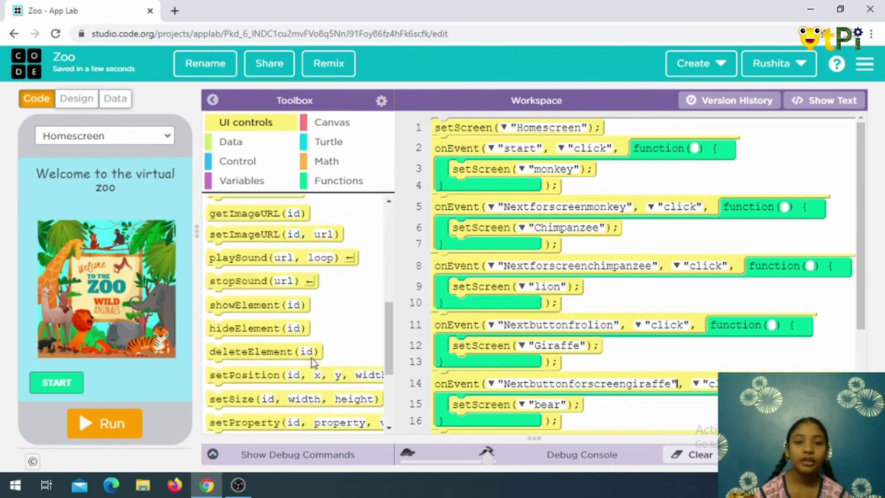
scroll(311, 363, up, 3)
scroll(311, 363, up, 3)
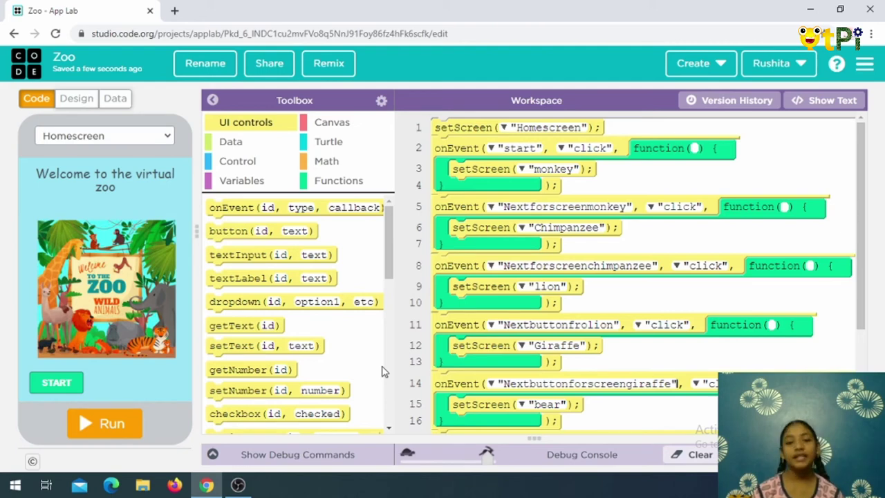
scroll(486, 312, down, 2)
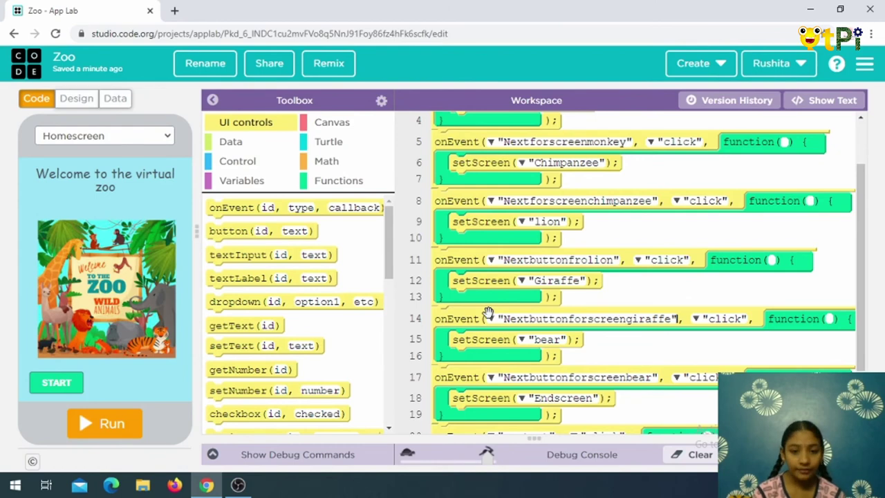
scroll(489, 312, down, 1)
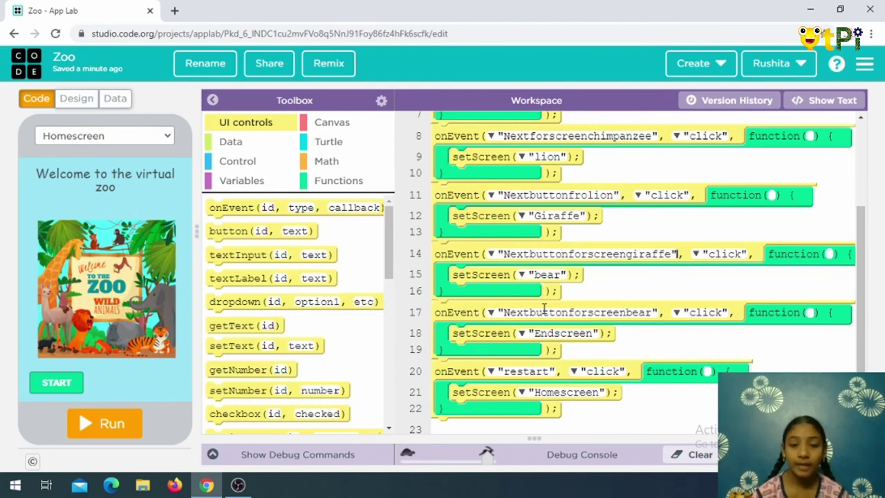
scroll(544, 309, down, 1)
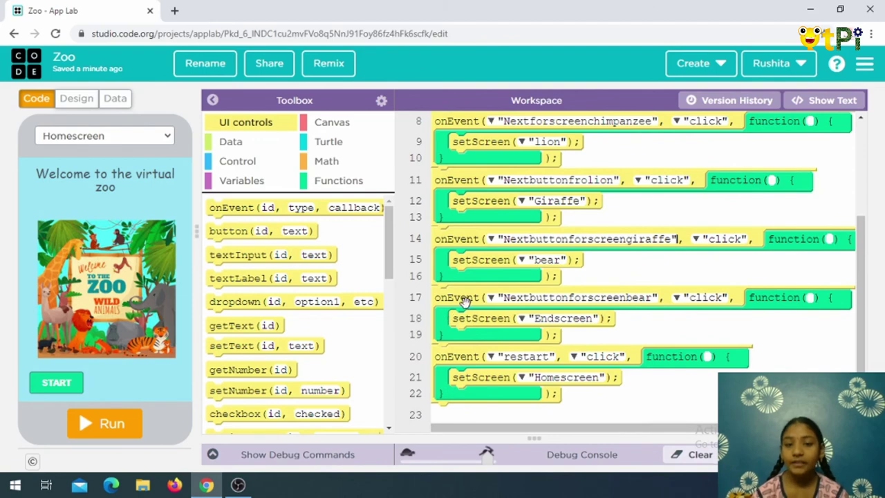